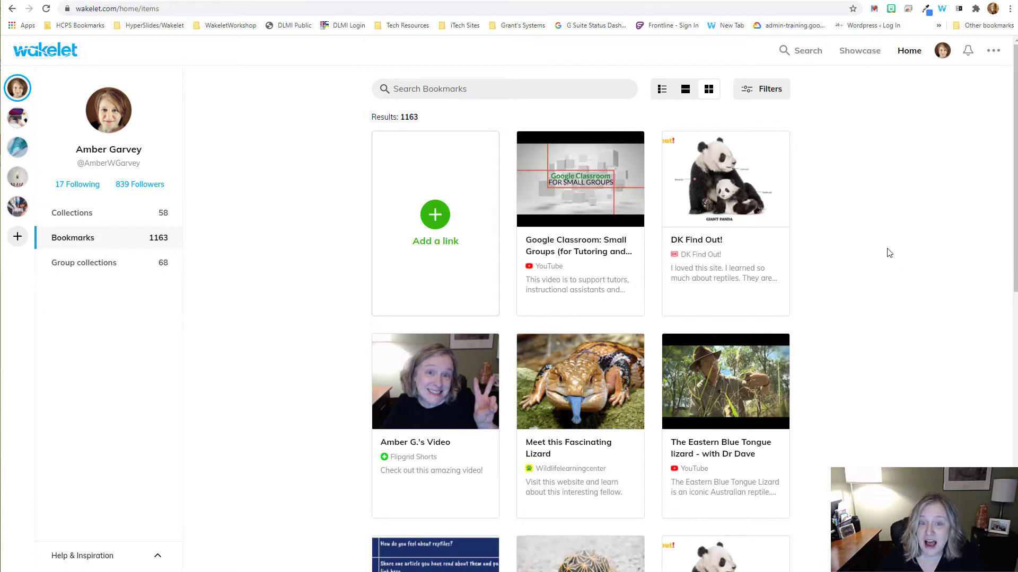
scroll(876, 254, "down", 5)
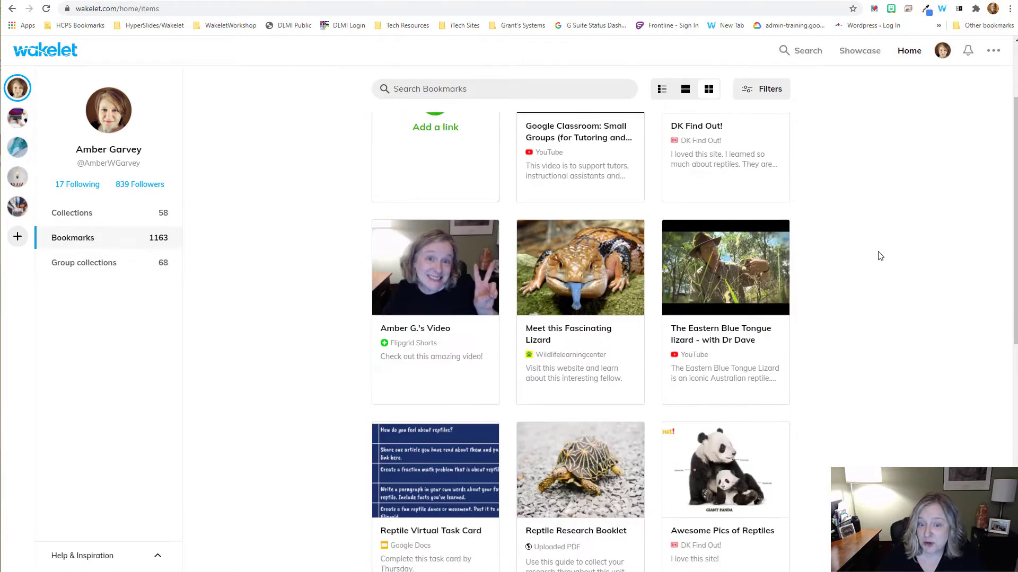
scroll(877, 255, "up", 5)
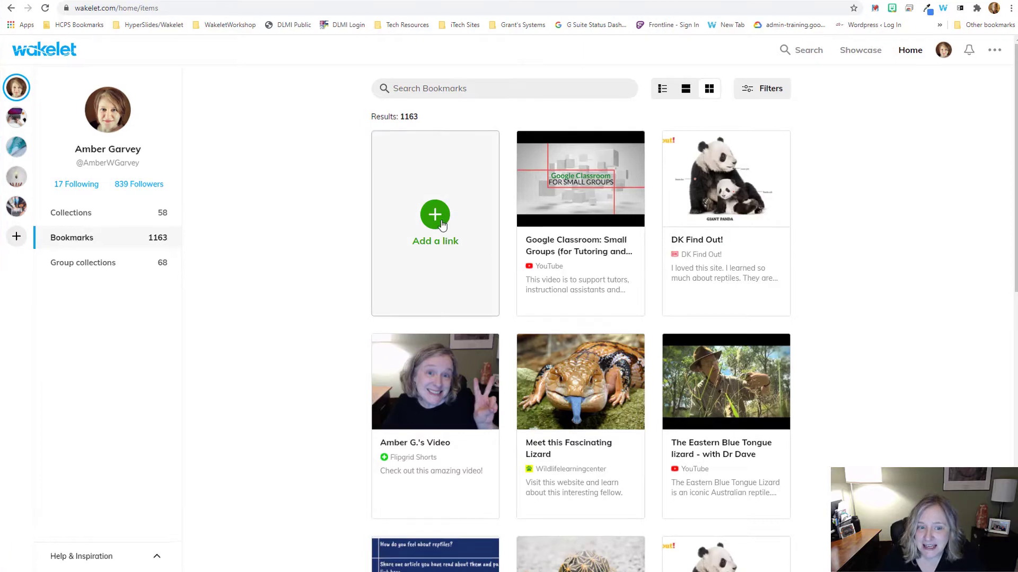
left_click(449, 255)
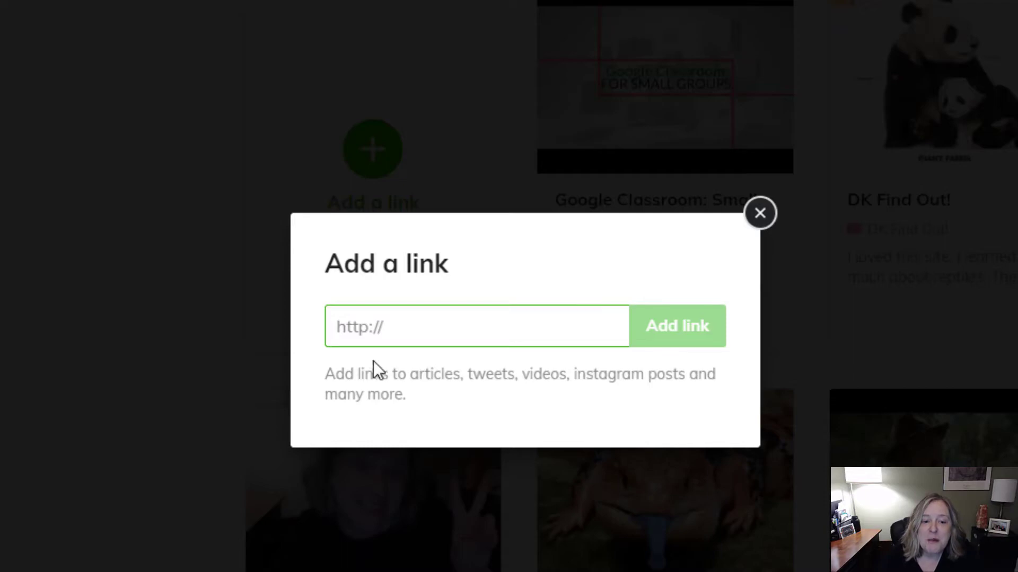
left_click(760, 213)
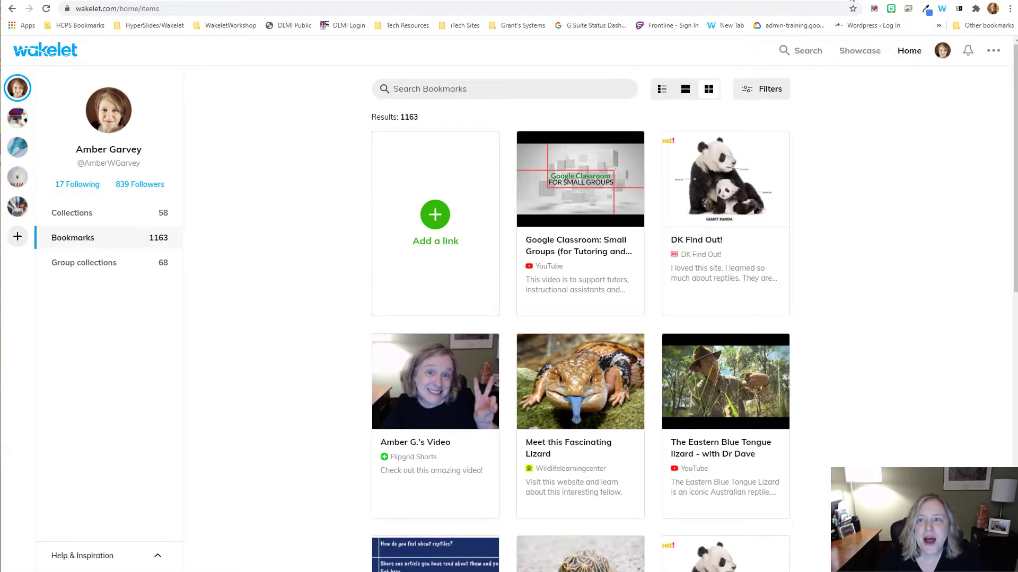
Copy the web address of the Saint Louis Zoo Reptiles page that is open in another browser tab.
left_click(852, 1)
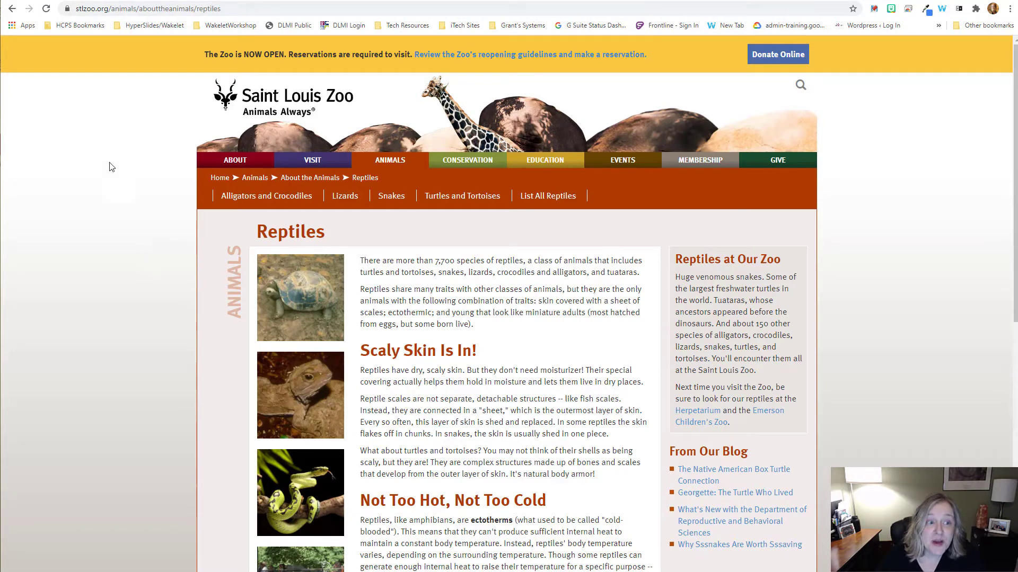
left_click(148, 8)
right_click(149, 8)
left_click(182, 67)
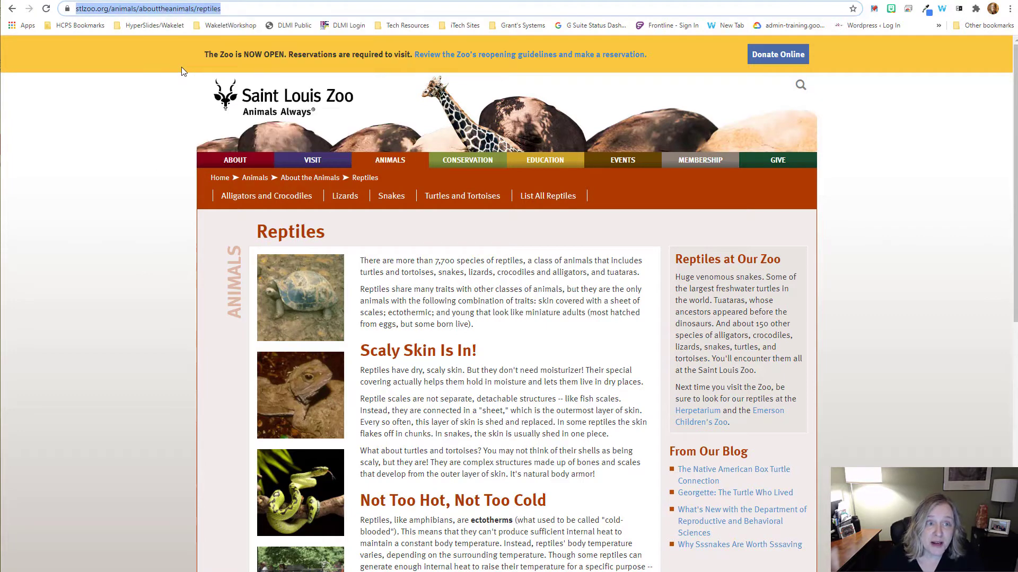
Return to the Wakelet bookmarks and add the copied Saint Louis Zoo reptiles address as a new link.
left_click(375, 1)
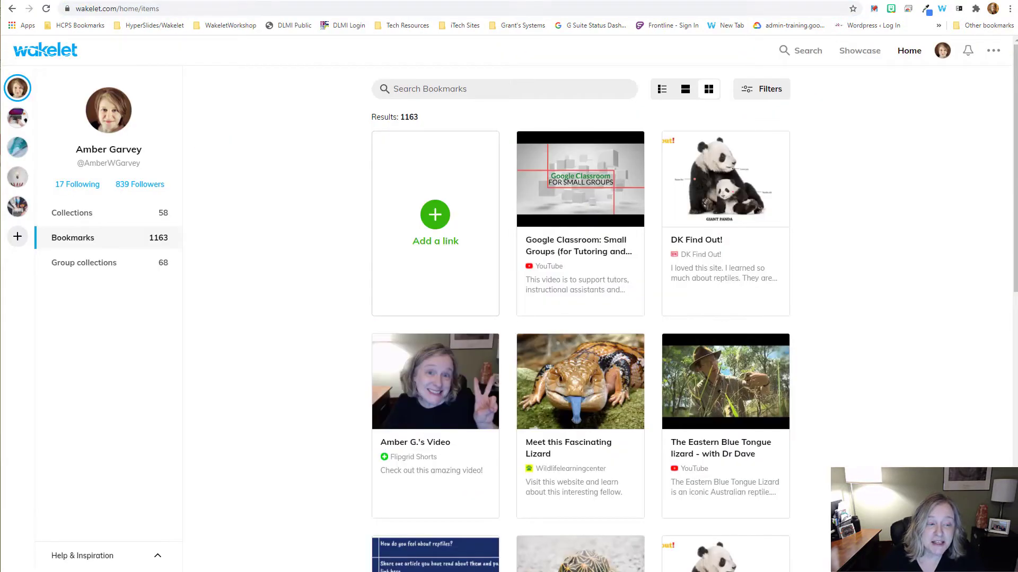
left_click(435, 217)
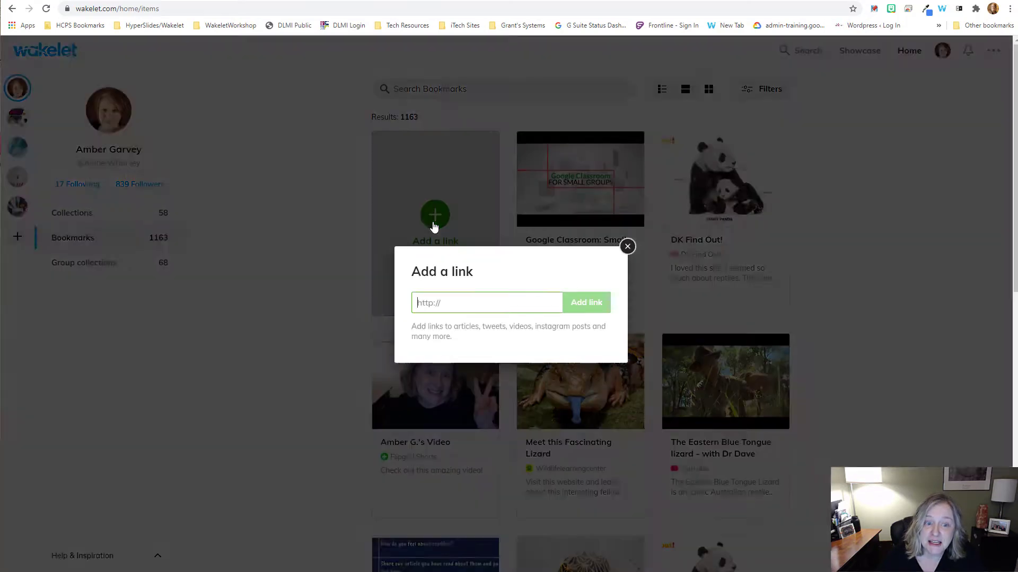
key("ctrl+v")
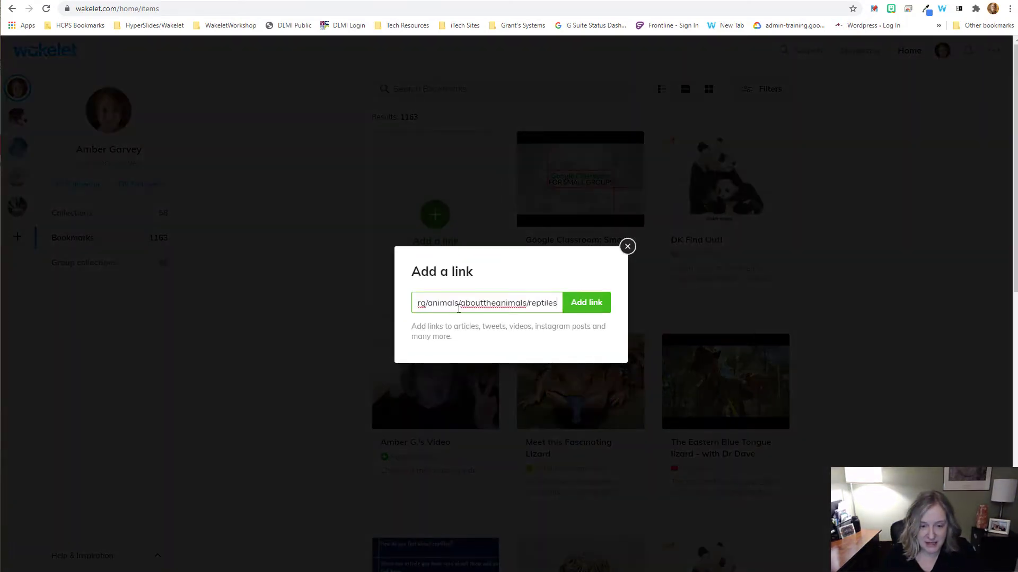
left_click(583, 305)
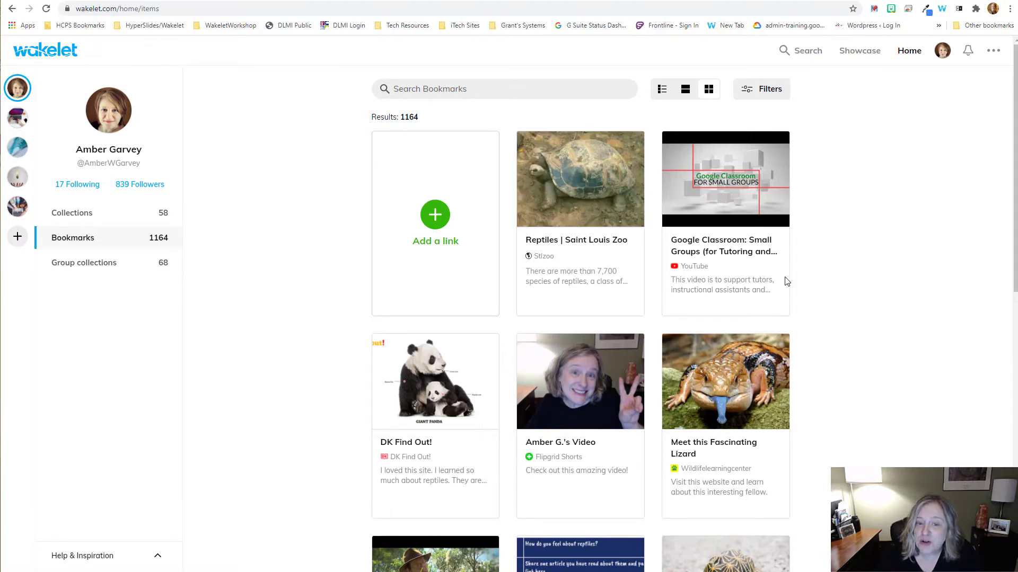
mouse_move(590, 283)
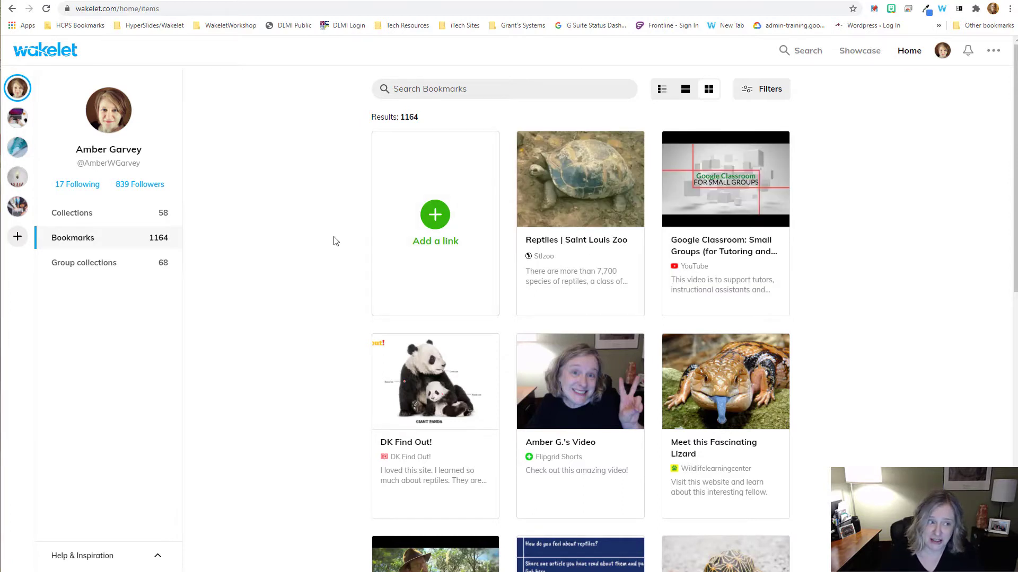
Open the 13-item All About Reptiles collection in the Created Samples for Wakelet PD space for editing.
left_click(19, 151)
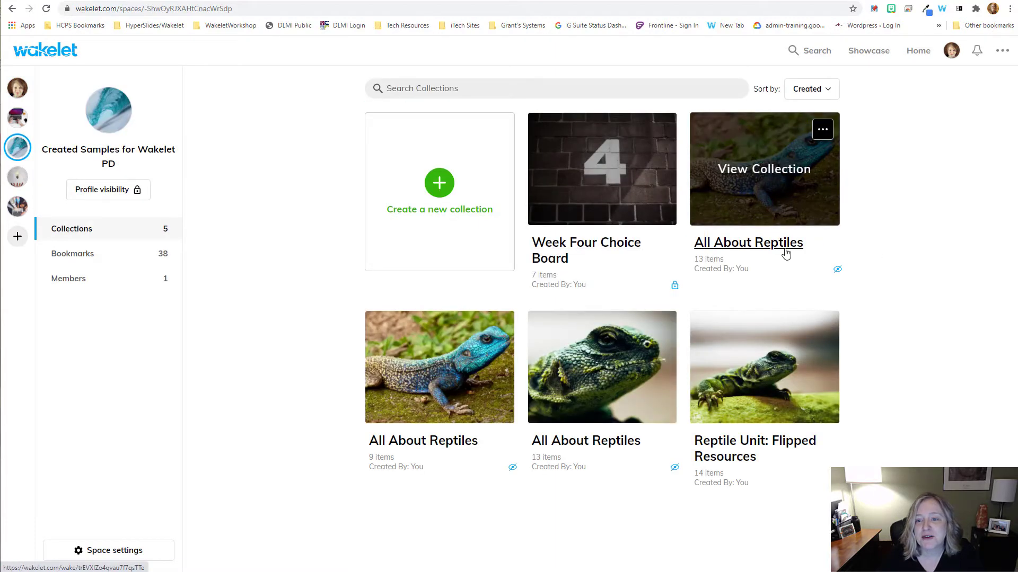
left_click(785, 253)
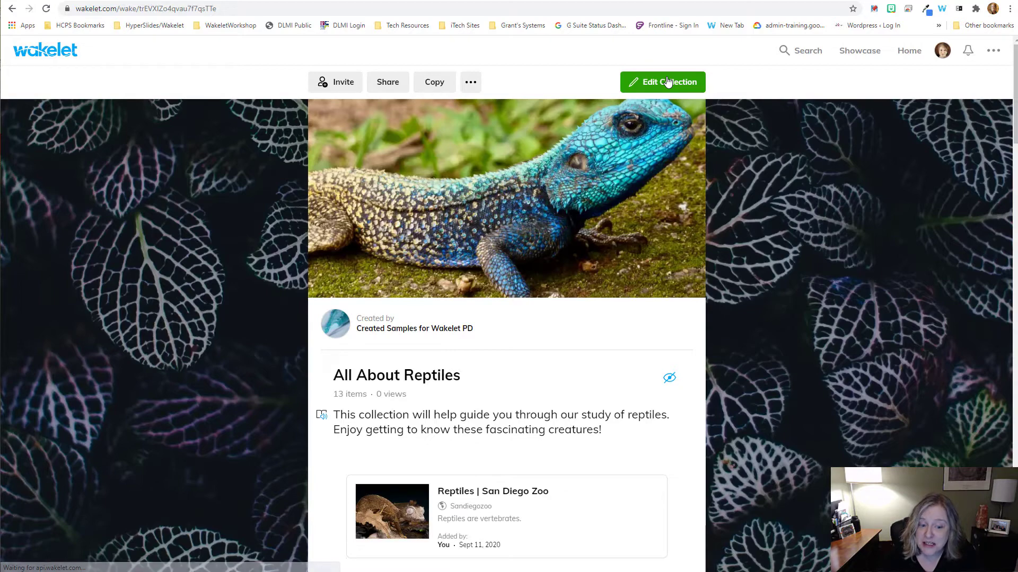
left_click(667, 81)
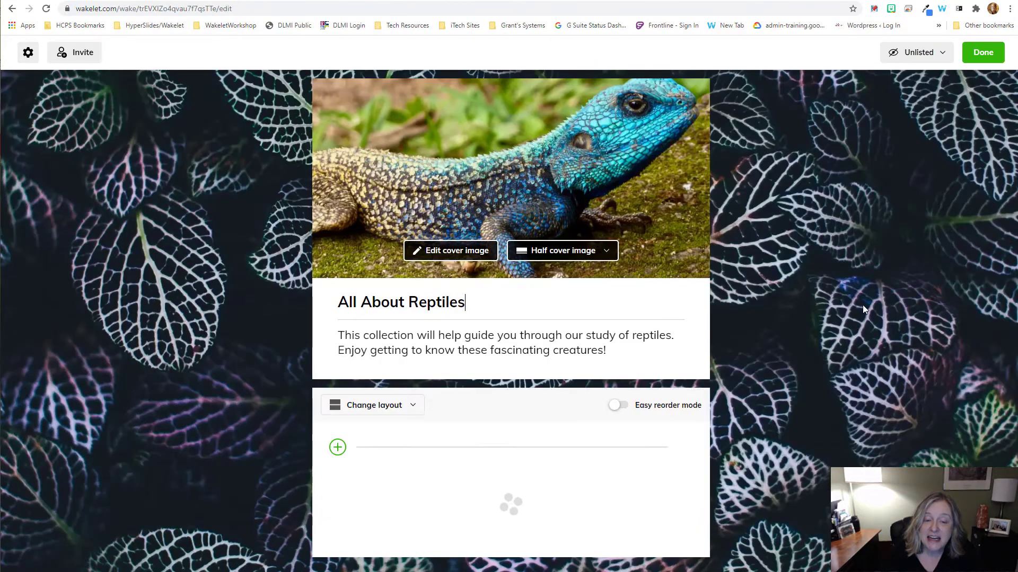
Insert the "Reptiles | Saint Louis Zoo" bookmark above the San Diego Zoo item in the collection.
scroll(869, 307, "down", 2)
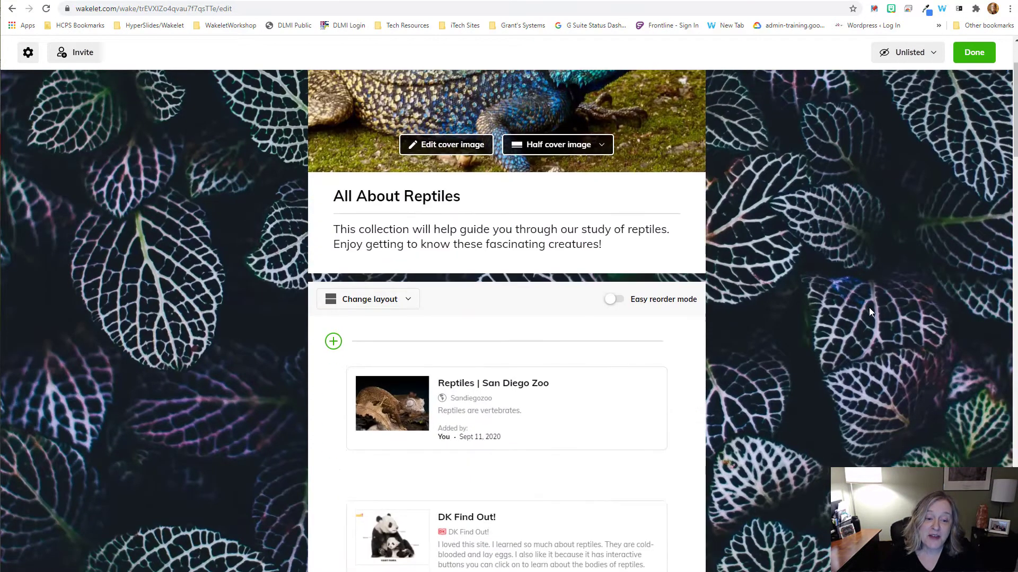
scroll(877, 300, "down", 1)
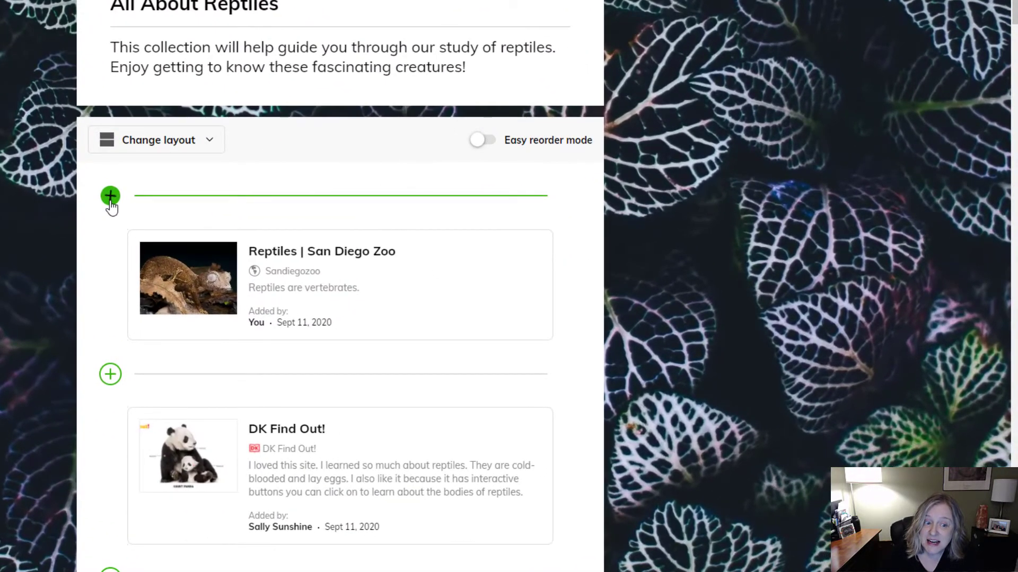
left_click(110, 197)
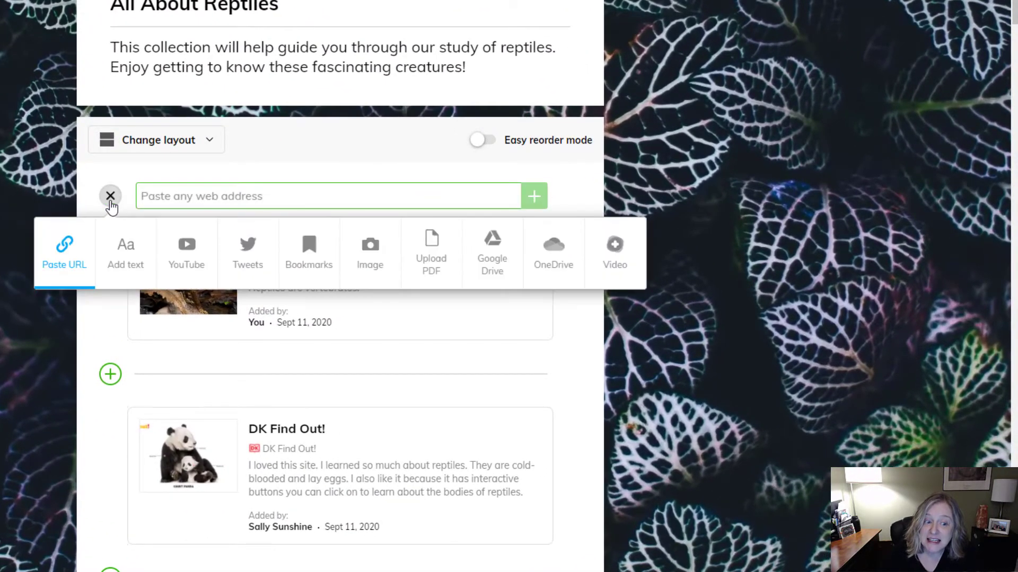
left_click(319, 271)
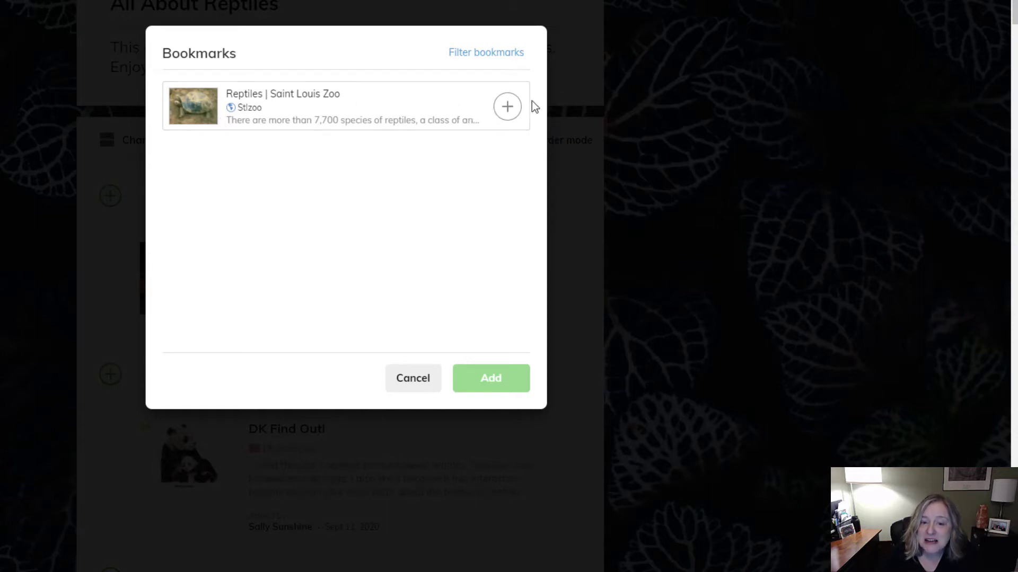
left_click(507, 109)
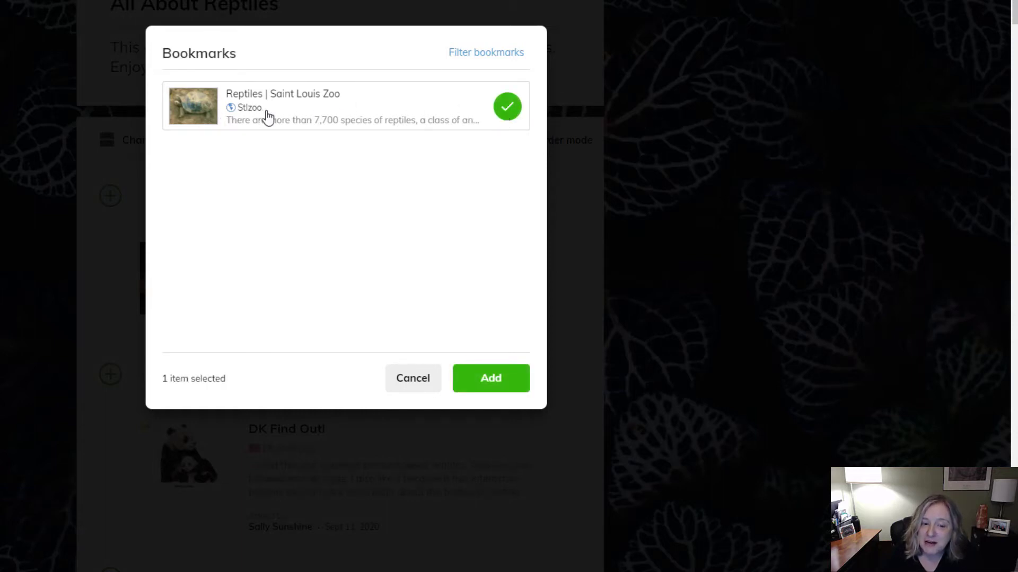
left_click(497, 379)
Cycle through the alternative thumbnail images of the Saint Louis Zoo item and finish editing the item.
mouse_move(422, 355)
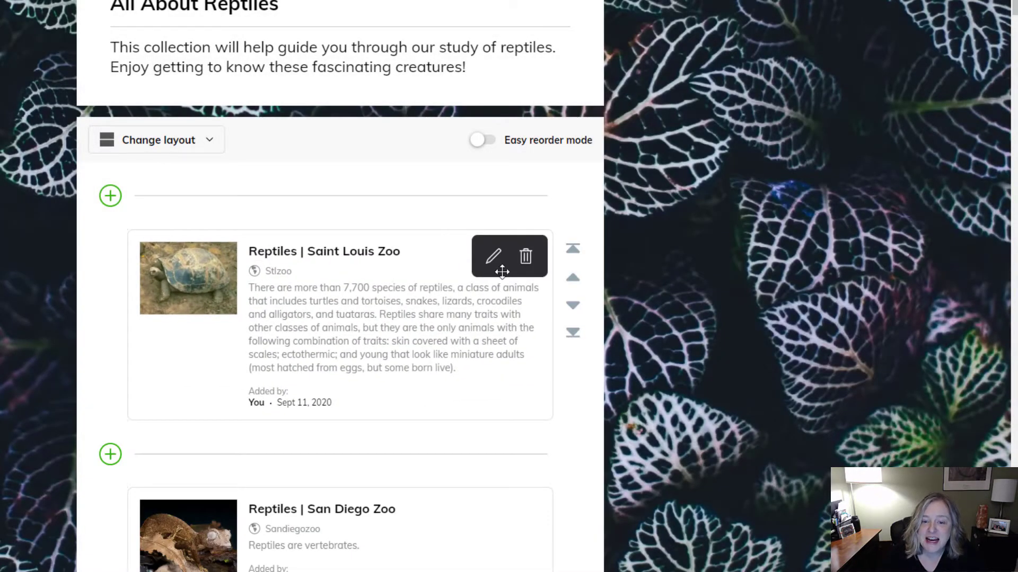
left_click(493, 256)
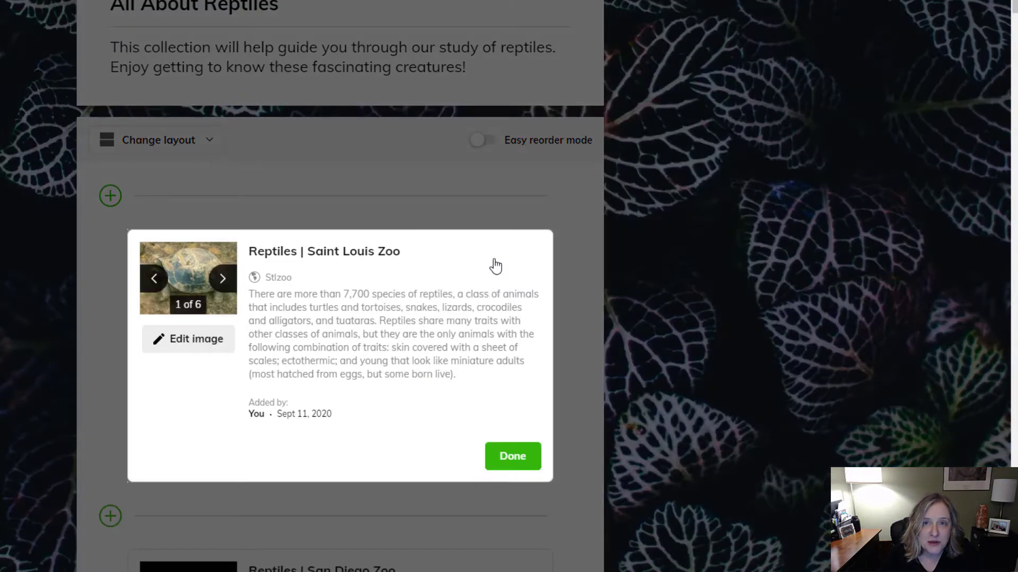
left_click(232, 284)
left_click(232, 284)
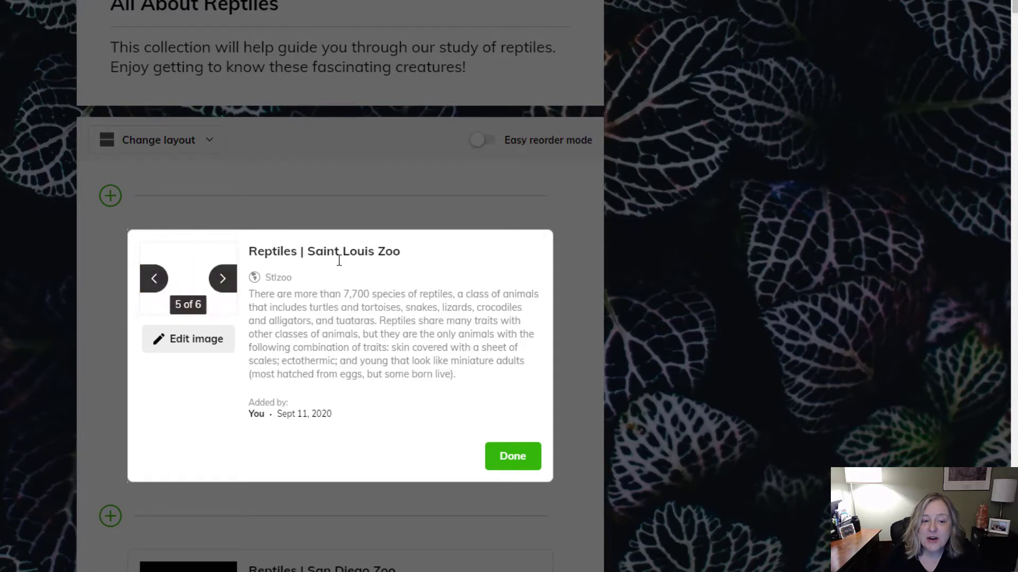
left_click(525, 460)
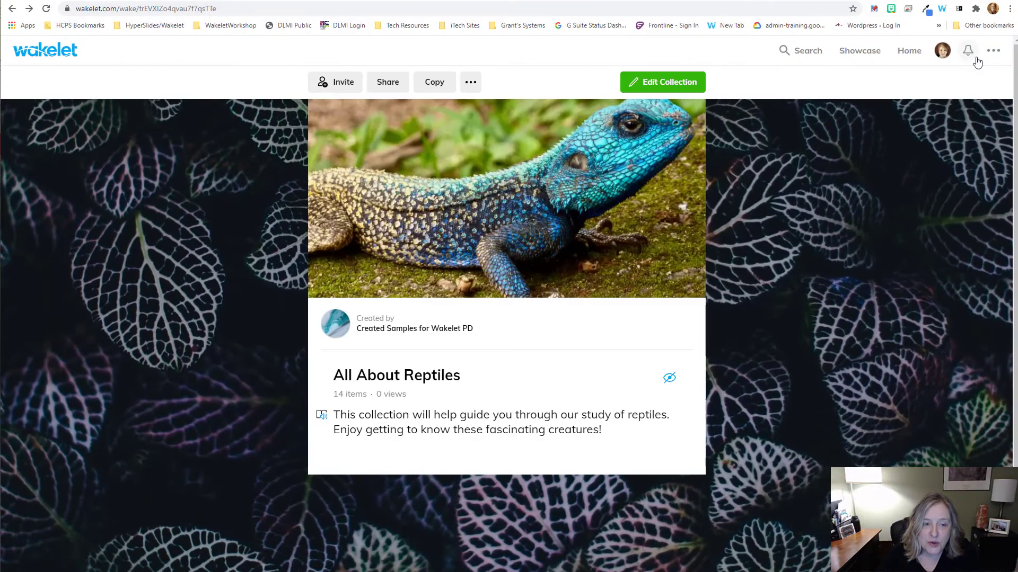
Open the bookmarks of the Created Samples for Wakelet PD space and compare their list and grid layouts.
left_click(64, 60)
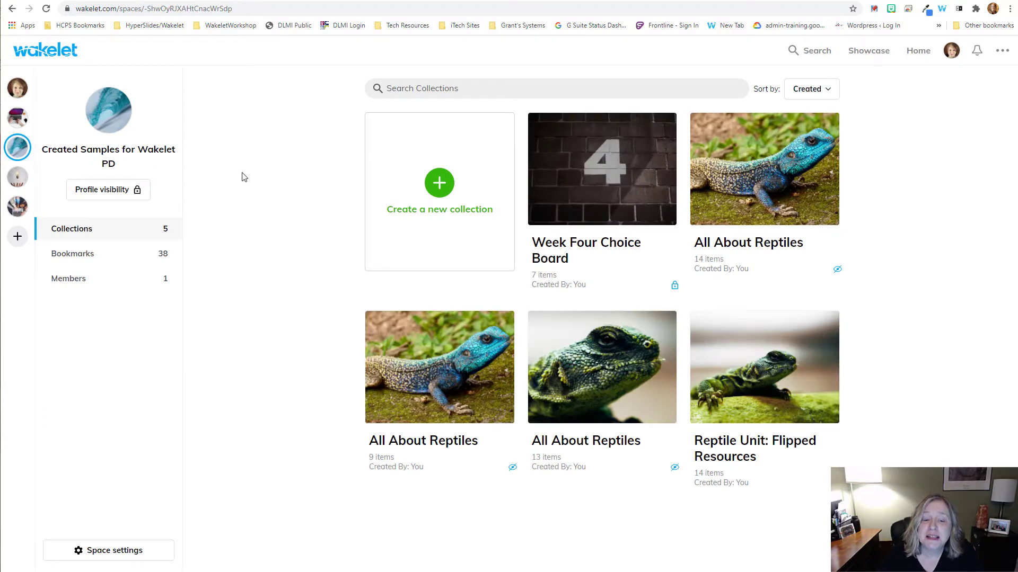
left_click(115, 261)
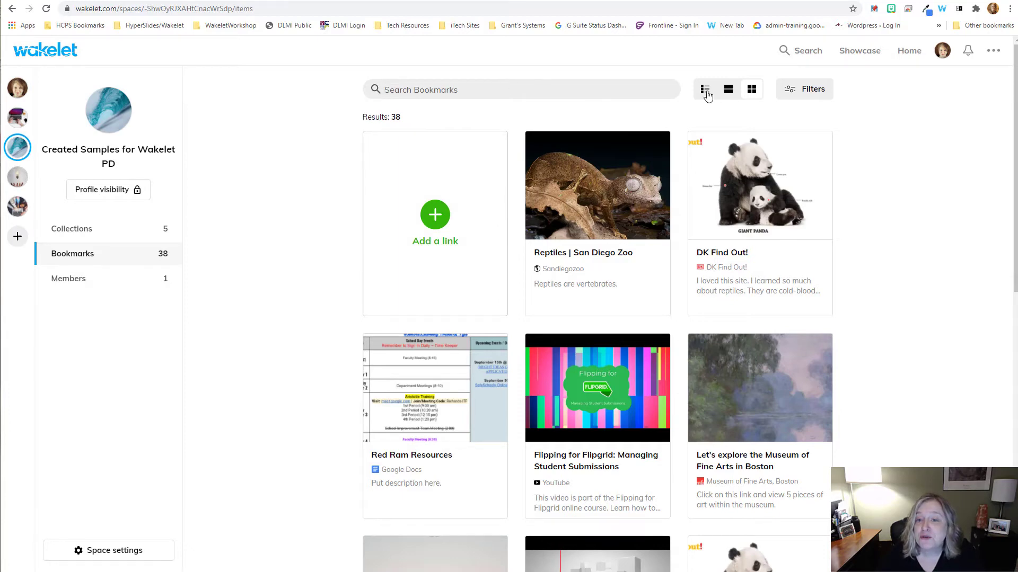
left_click(729, 91)
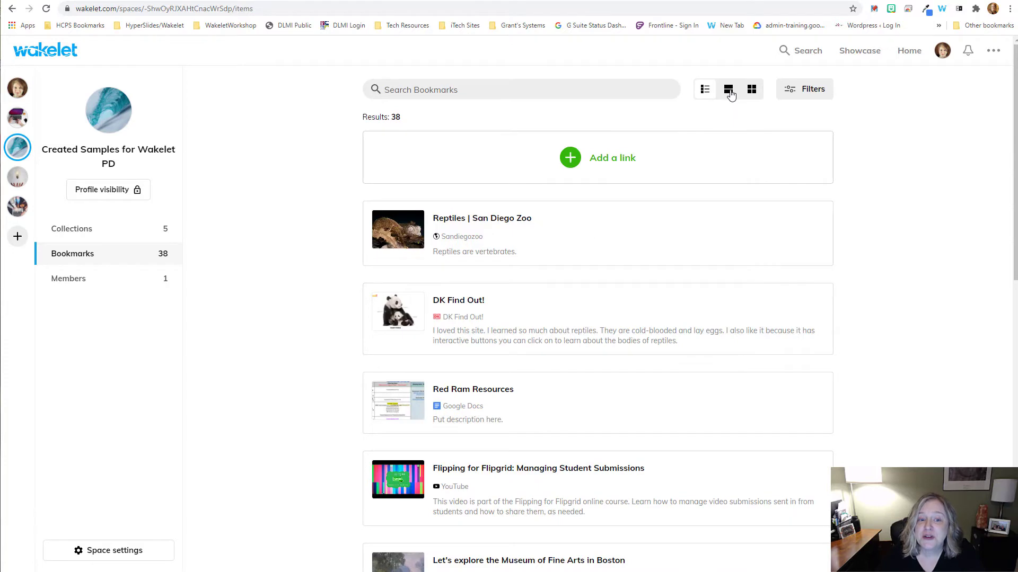
left_click(752, 93)
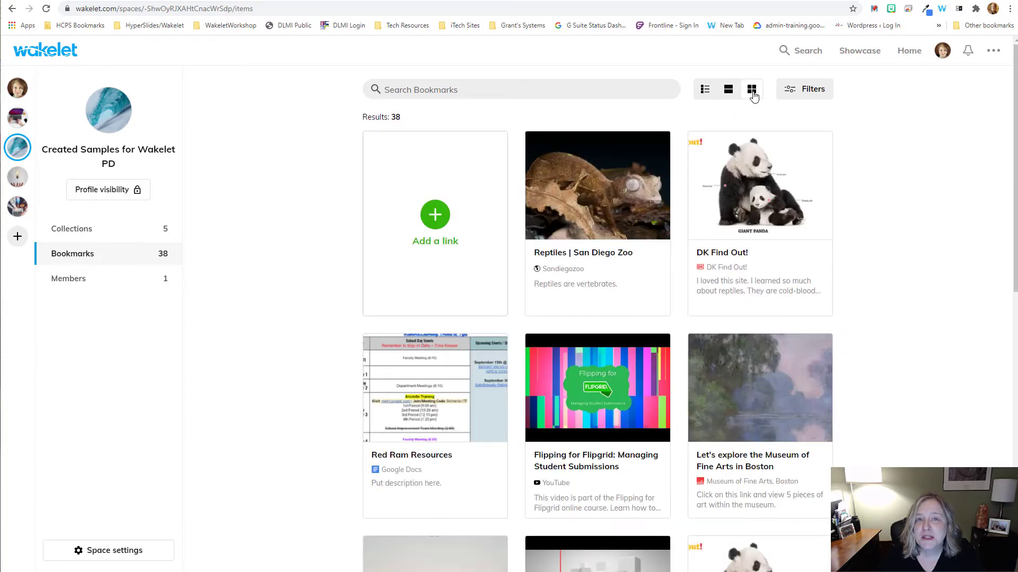
Examine the content type and date added options of the bookmark filters without changing any, and close the filters.
left_click(805, 91)
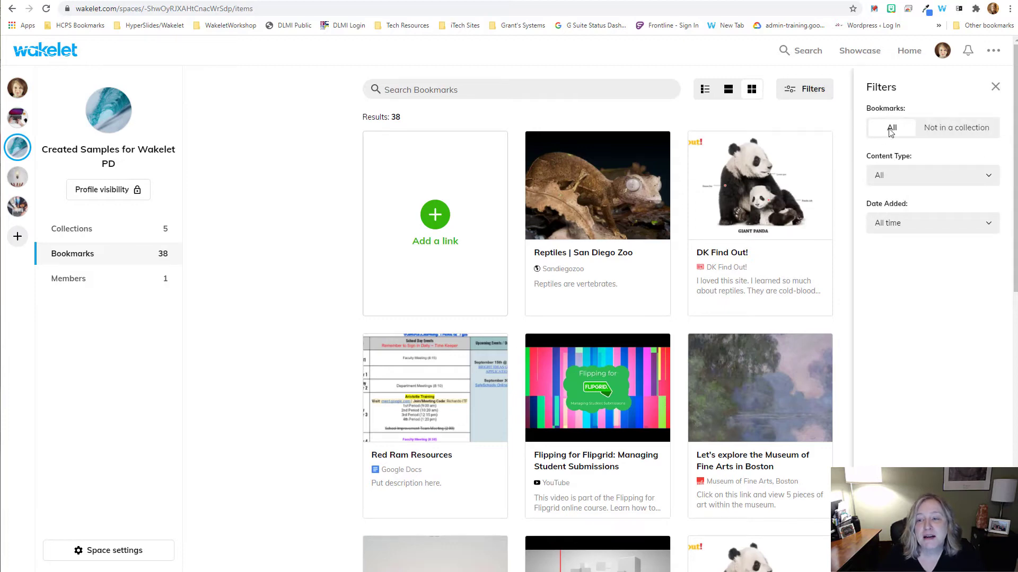
left_click(938, 180)
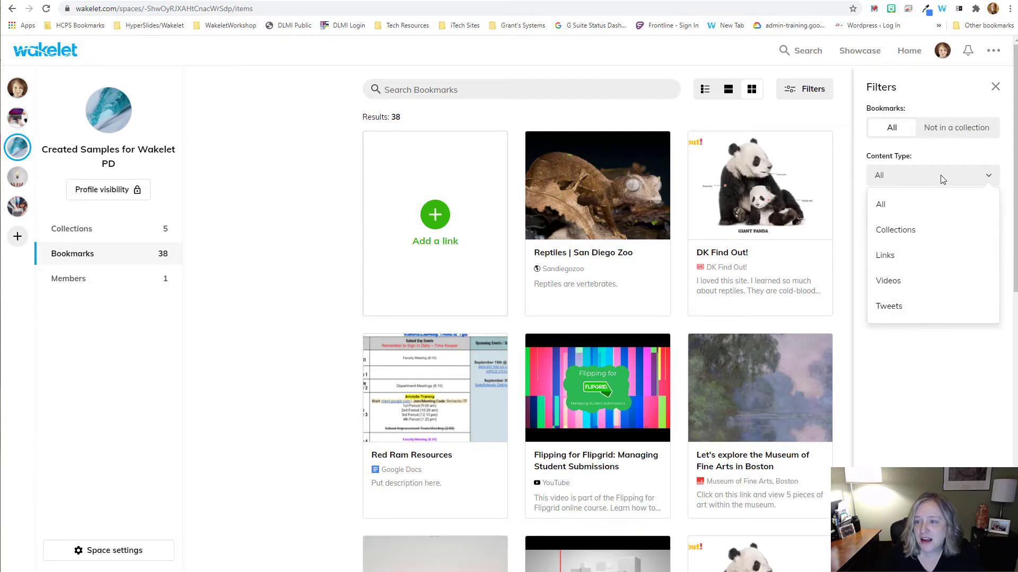
left_click(942, 179)
left_click(951, 226)
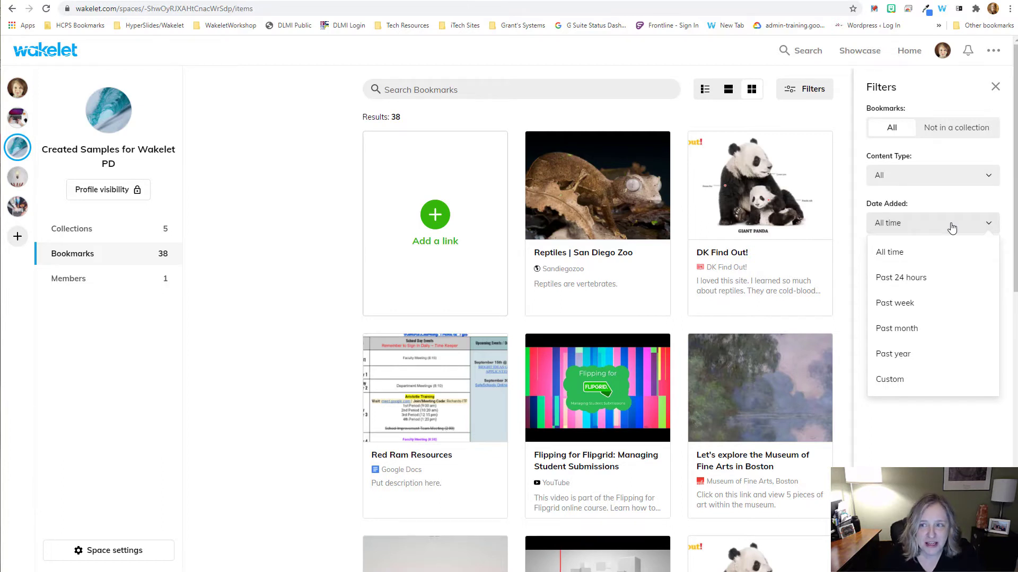
left_click(951, 440)
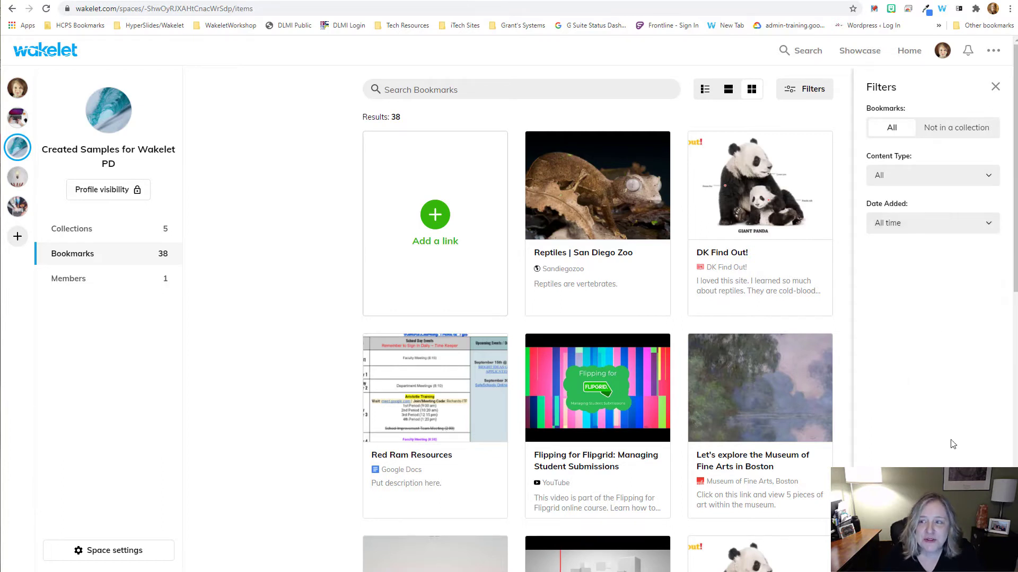
left_click(995, 87)
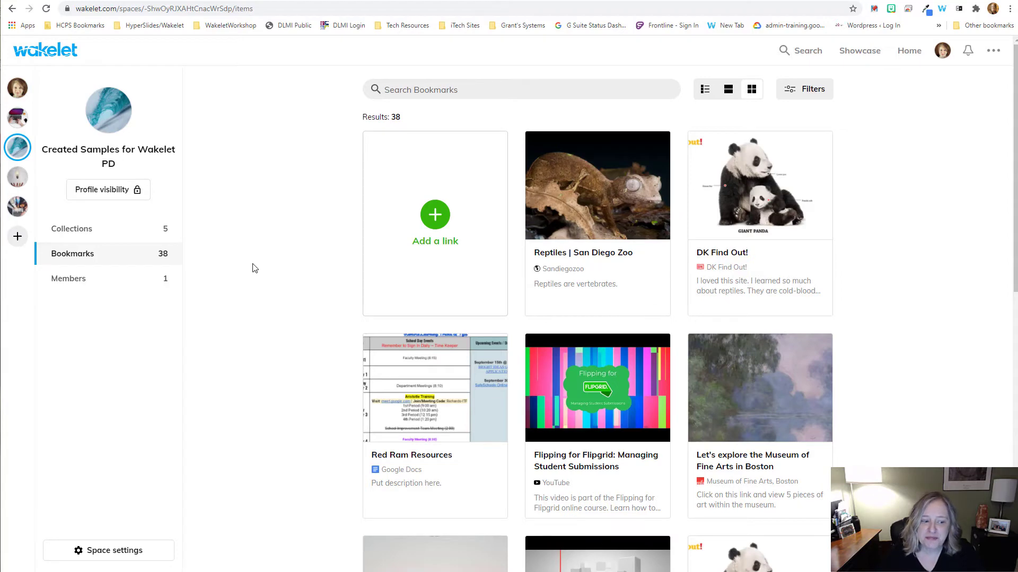
Switch to the personal profile space and search all of Wakelet for "reptiles".
left_click(15, 92)
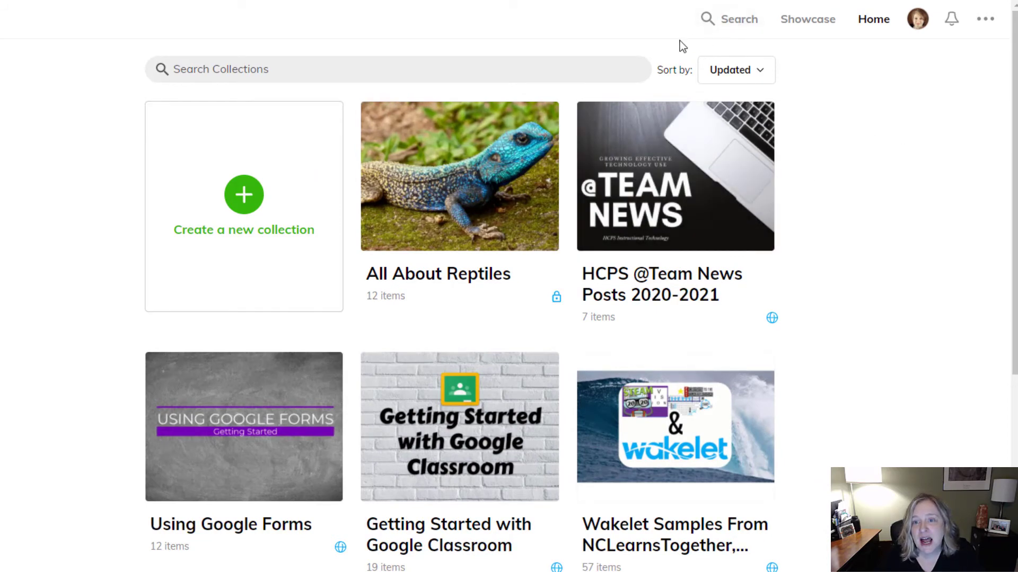
left_click(717, 30)
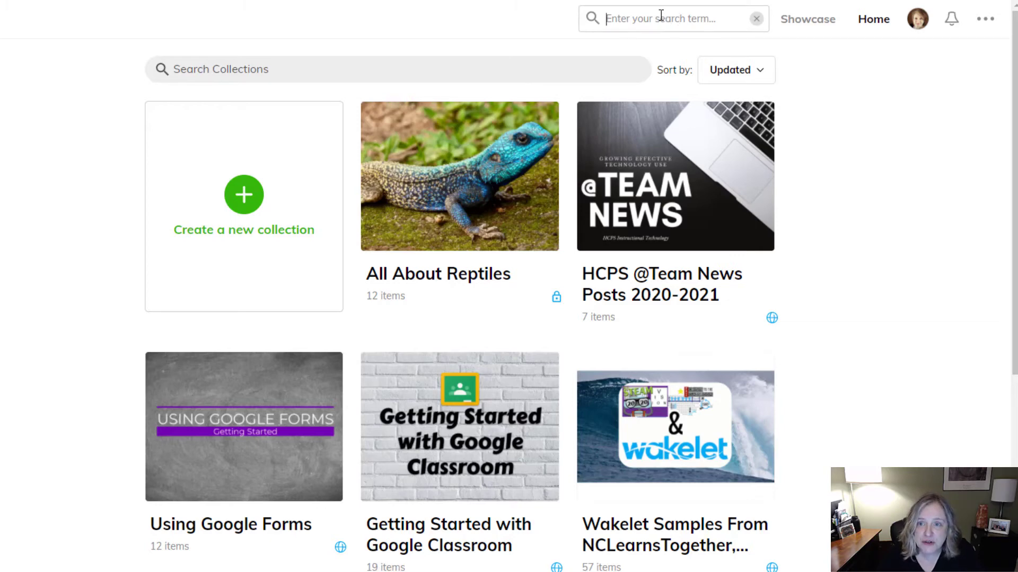
type("reptil")
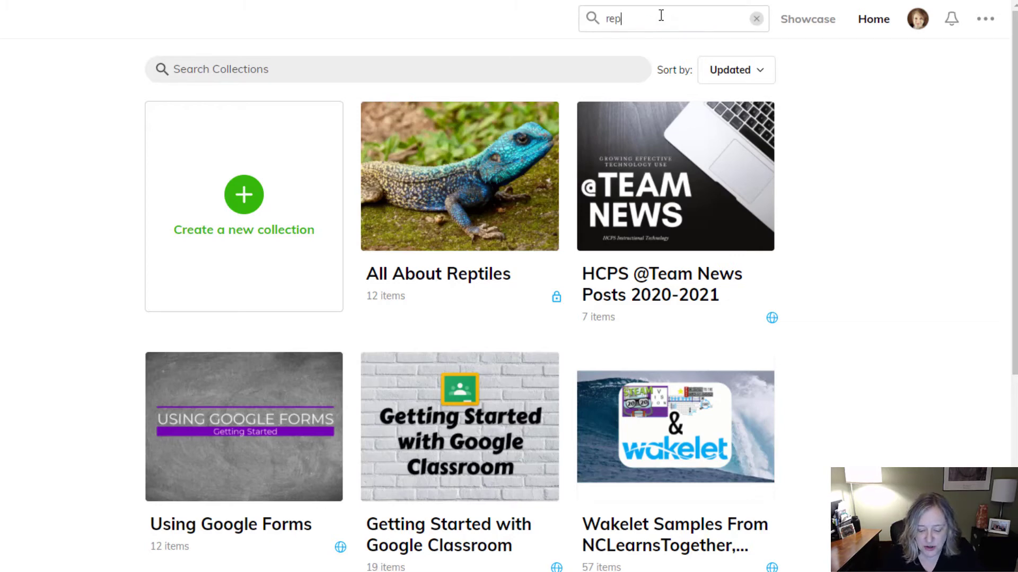
type("es")
key("Return")
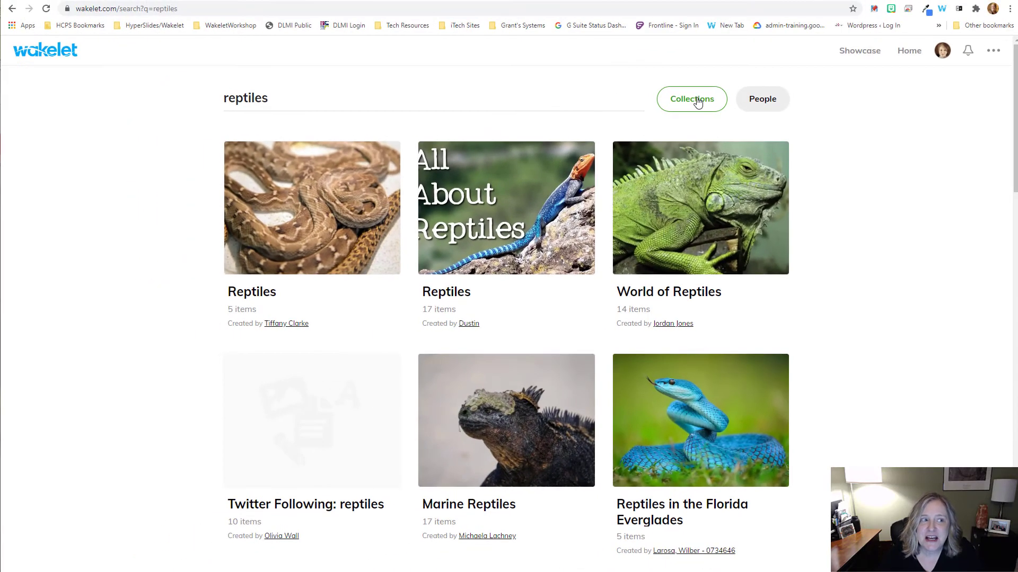
Return to the personal collections, clear the search term and examine the collection sort options without changing the order.
left_click(12, 9)
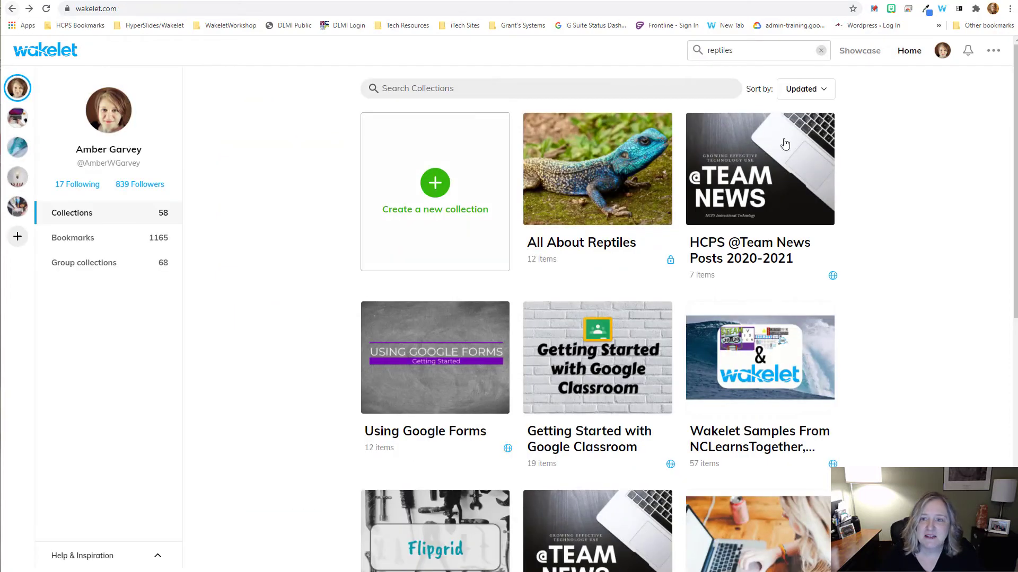
left_click(820, 49)
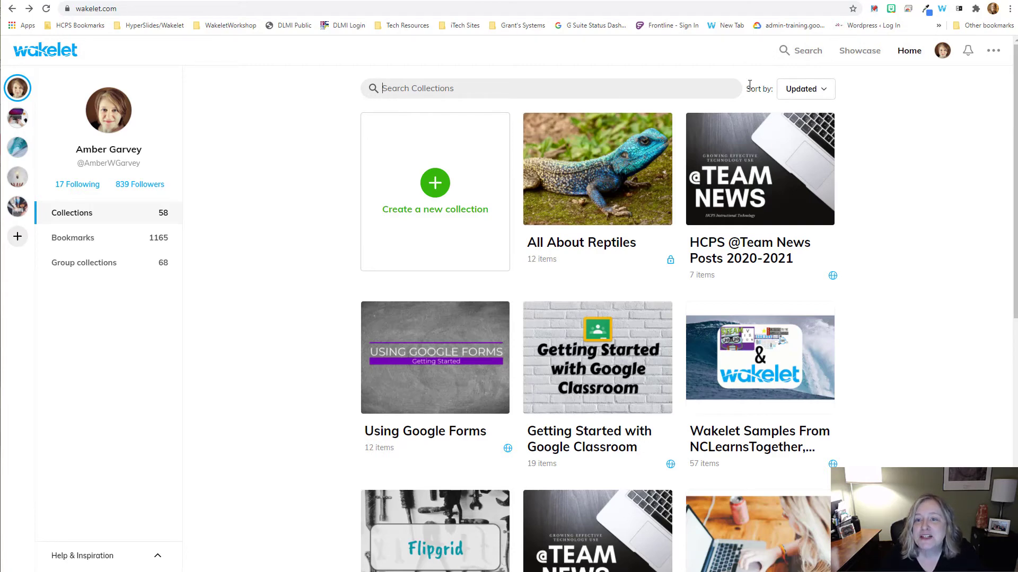
left_click(816, 96)
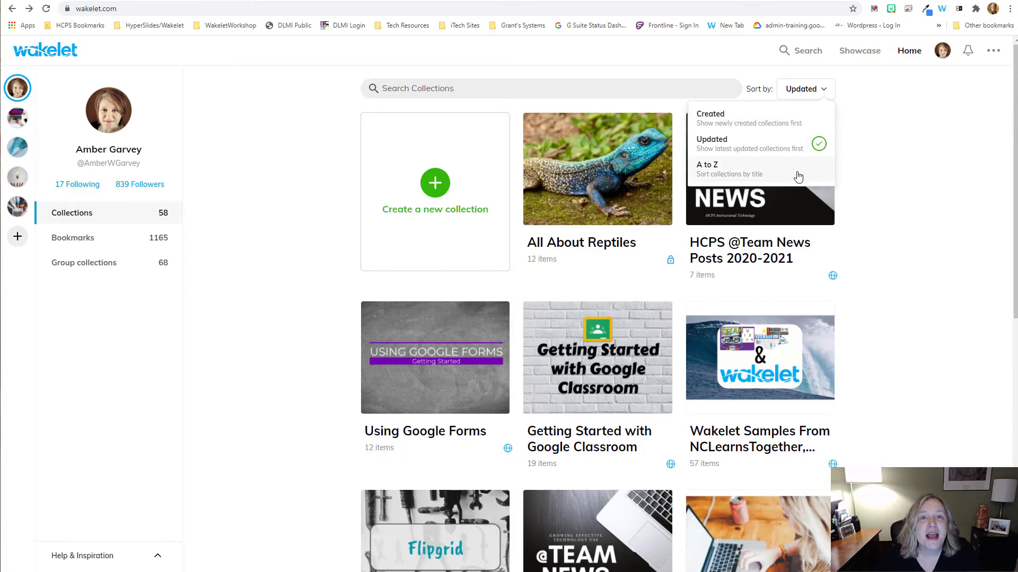
left_click(911, 170)
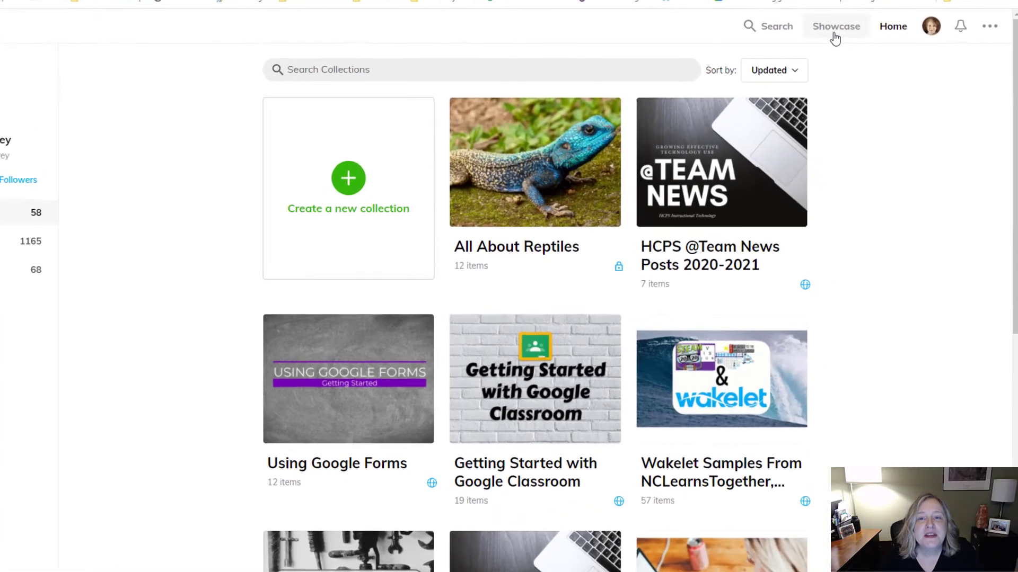
Open the Community Showcase and browse its featured collections.
left_click(858, 53)
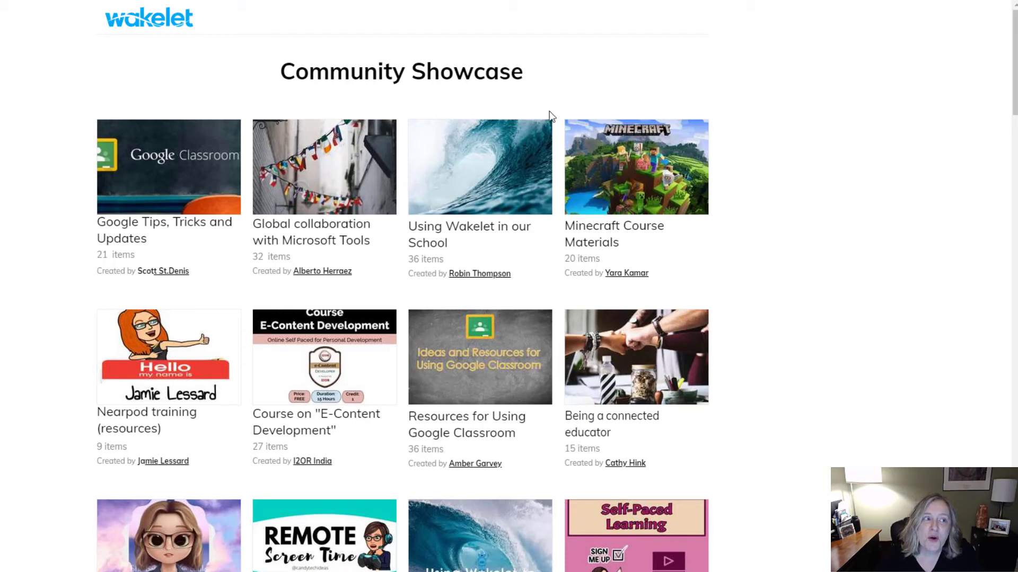
scroll(887, 350, "down", 1)
scroll(887, 350, "down", 3)
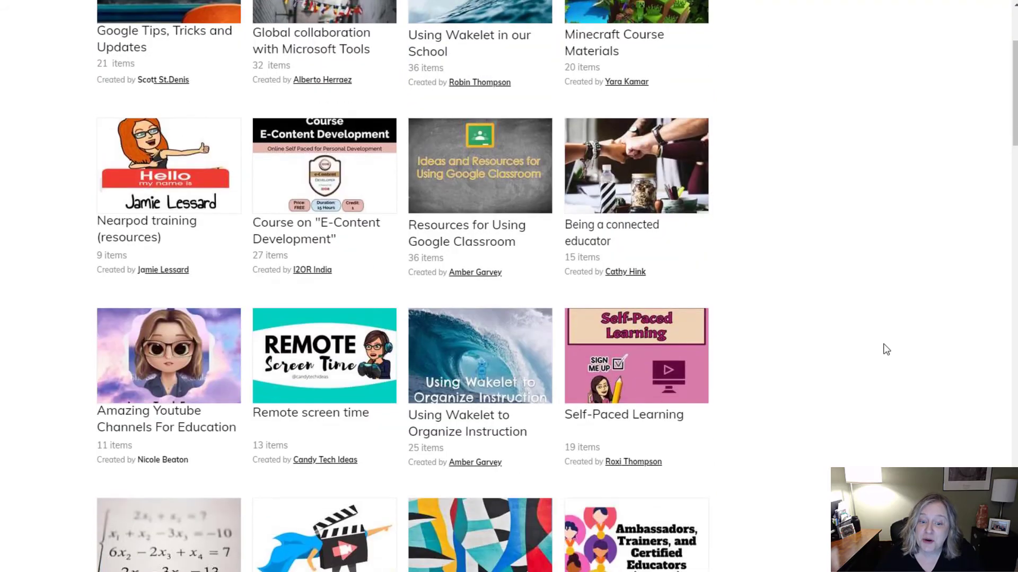
scroll(887, 349, "up", 3)
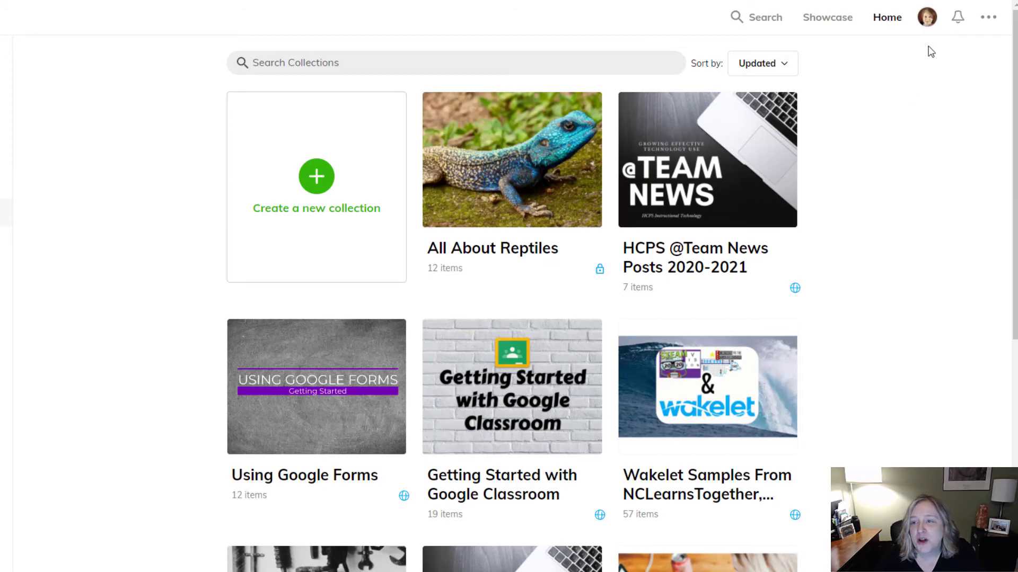
Open the account's own profile page and review the new feature notifications, closing them again.
left_click(927, 20)
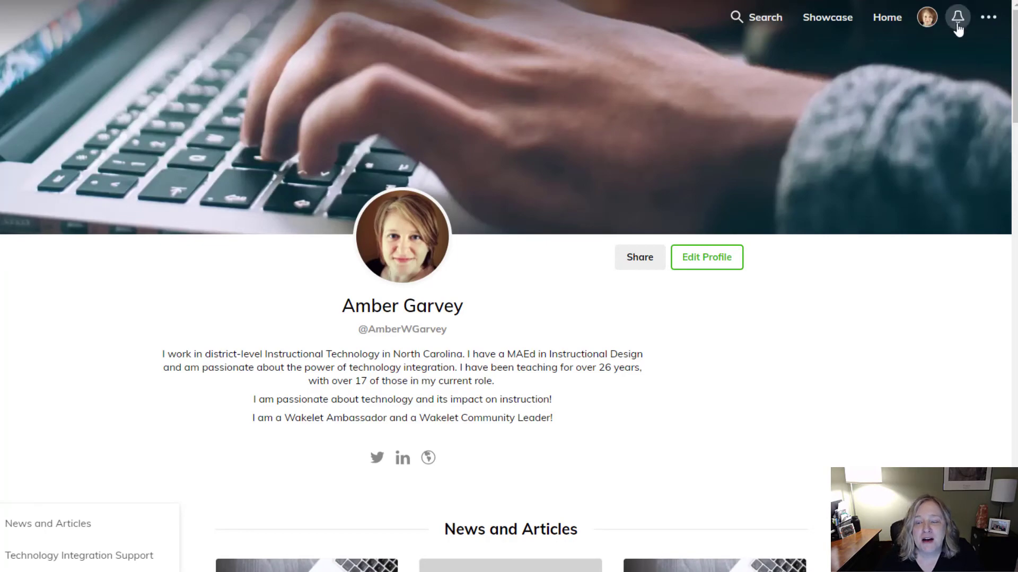
left_click(957, 25)
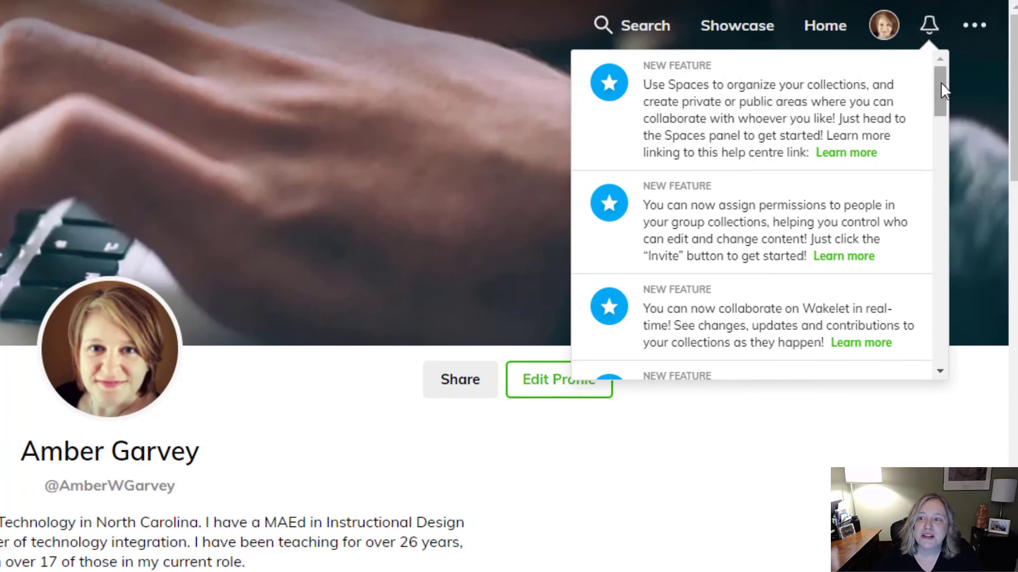
left_click_drag(941, 92, 922, 30)
left_click(928, 29)
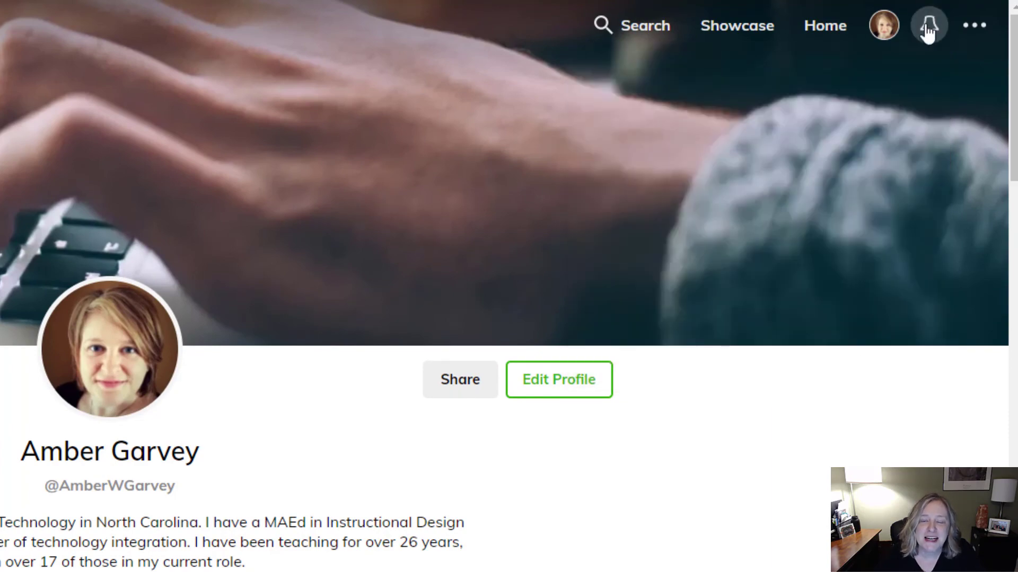
View the public profile through the account options and browse its page, and examine the remaining account options without choosing any.
left_click(976, 27)
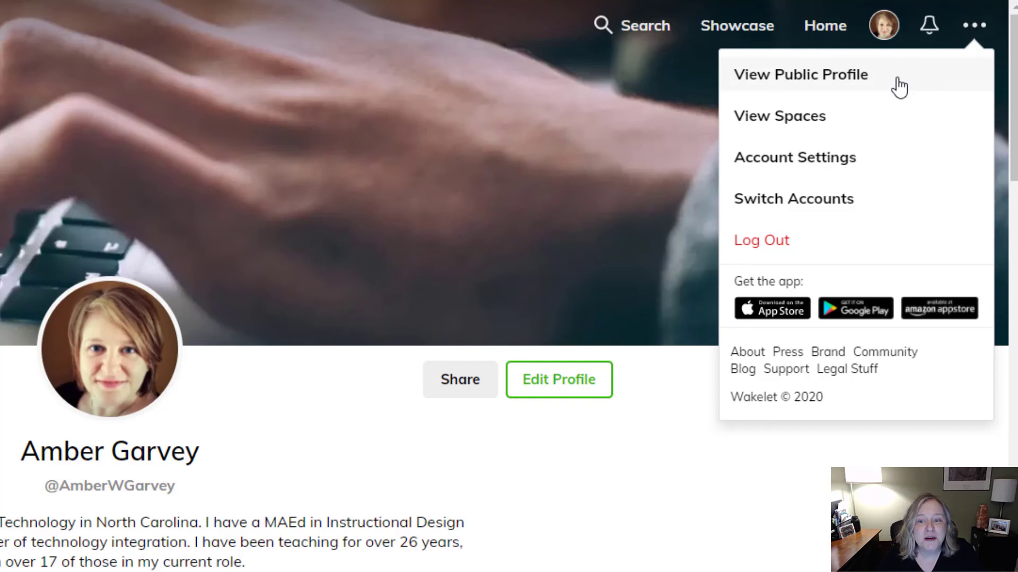
left_click(793, 77)
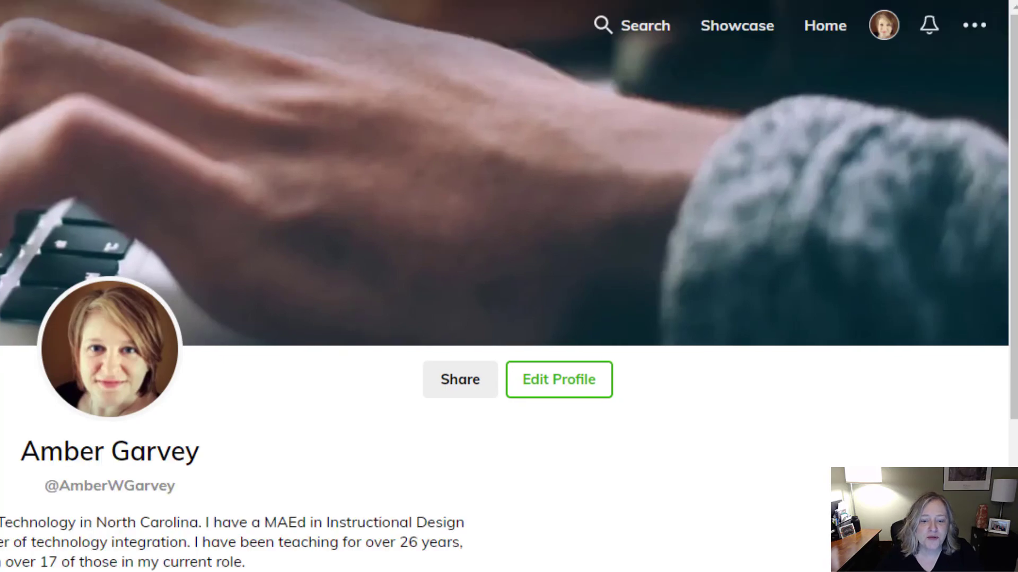
scroll(504, 286, "down", 8)
scroll(977, 124, "up", 8)
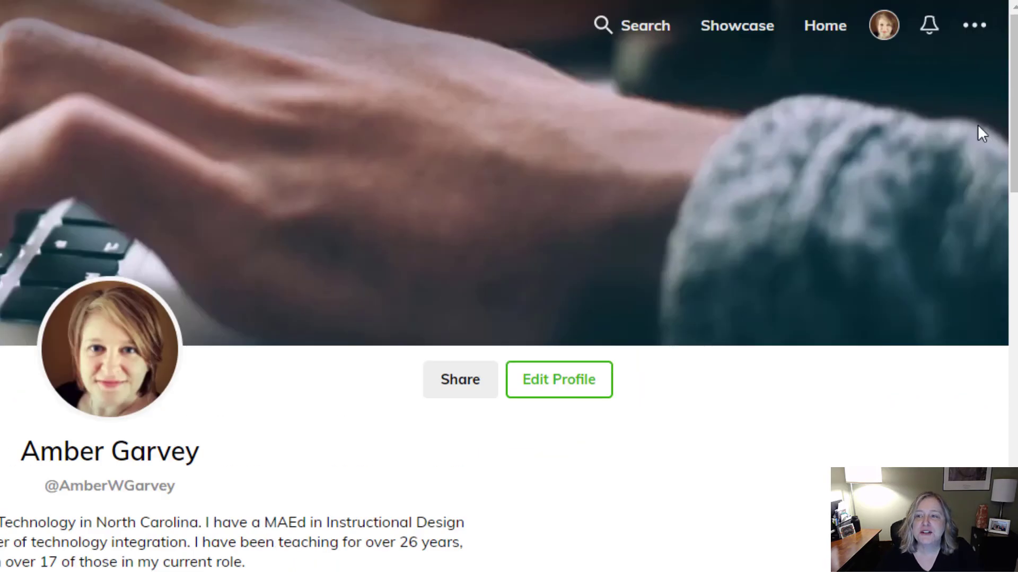
left_click(975, 27)
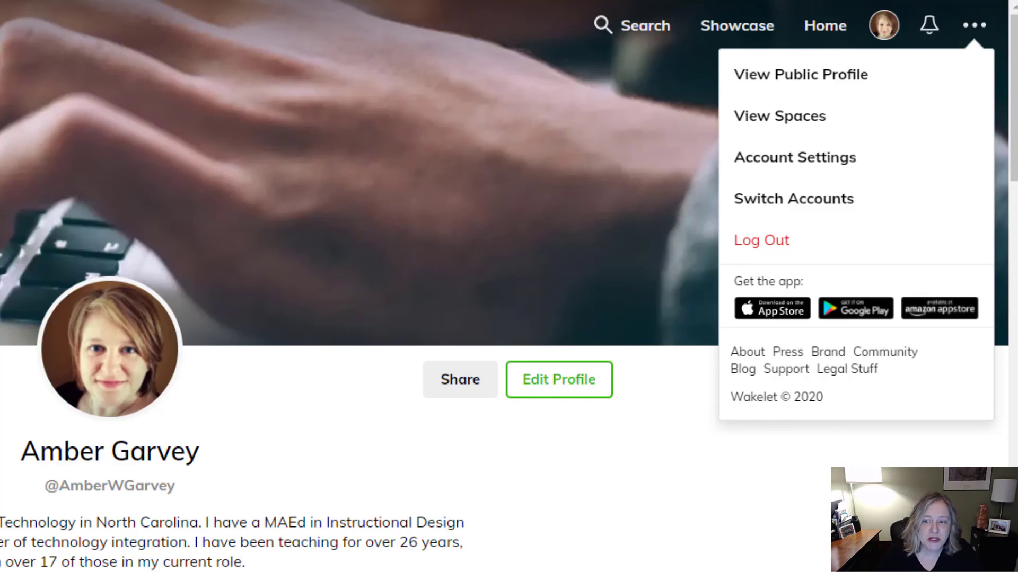
left_click(948, 533)
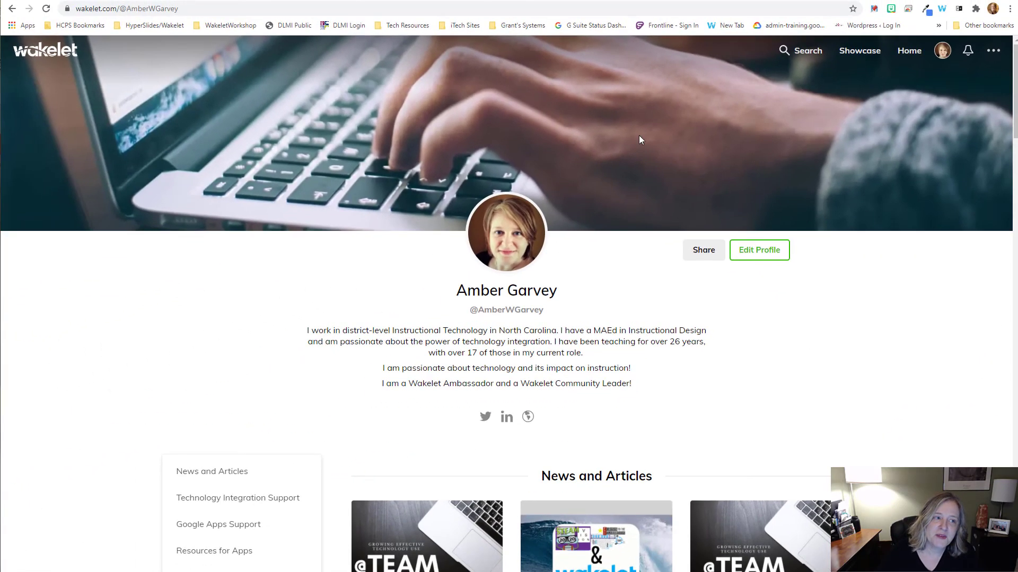
Return to the home page and examine the Help & Inspiration options and the support chat, ending the chat session and collapsing the options.
left_click(62, 49)
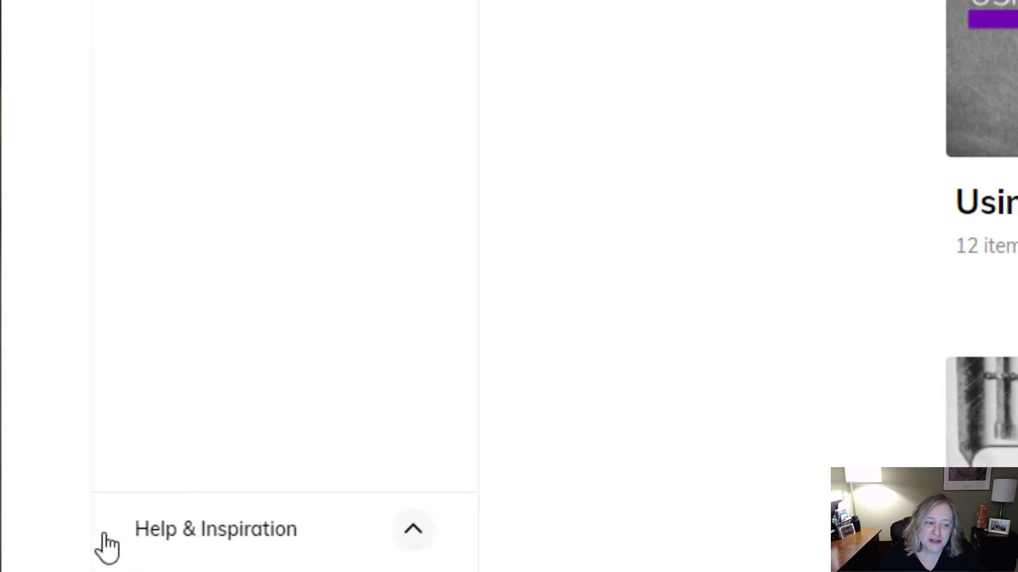
left_click(418, 532)
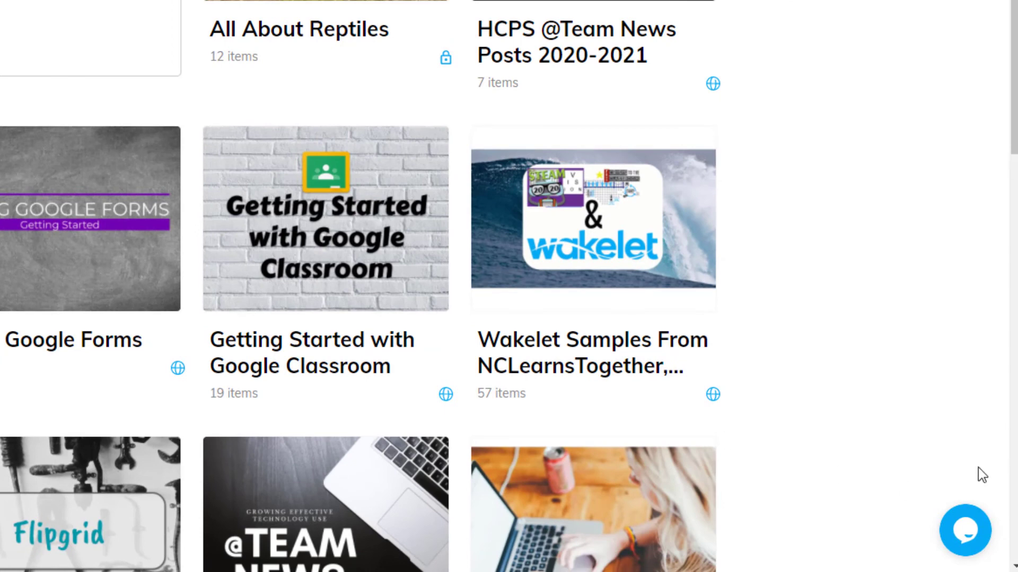
left_click(969, 539)
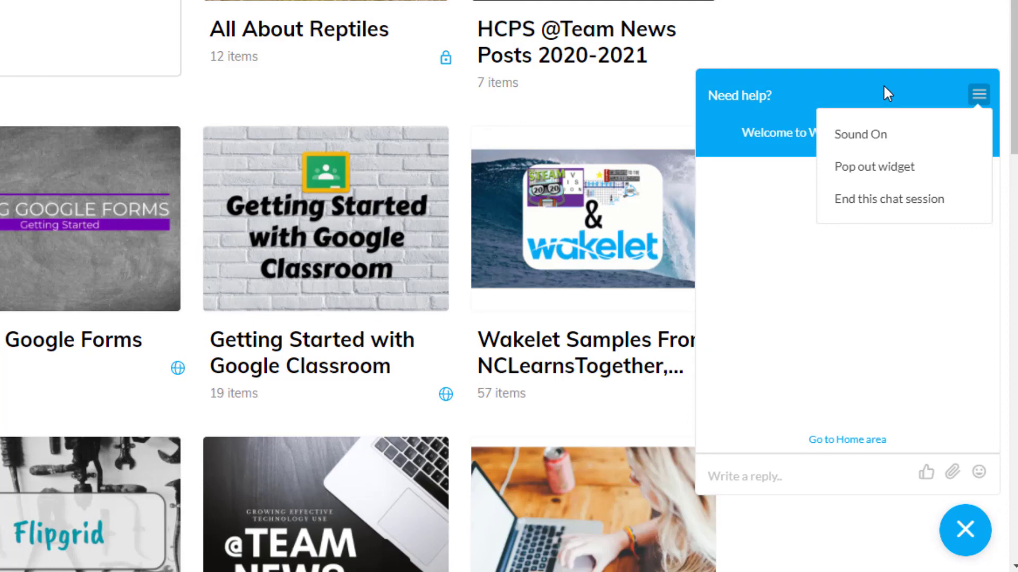
left_click(953, 206)
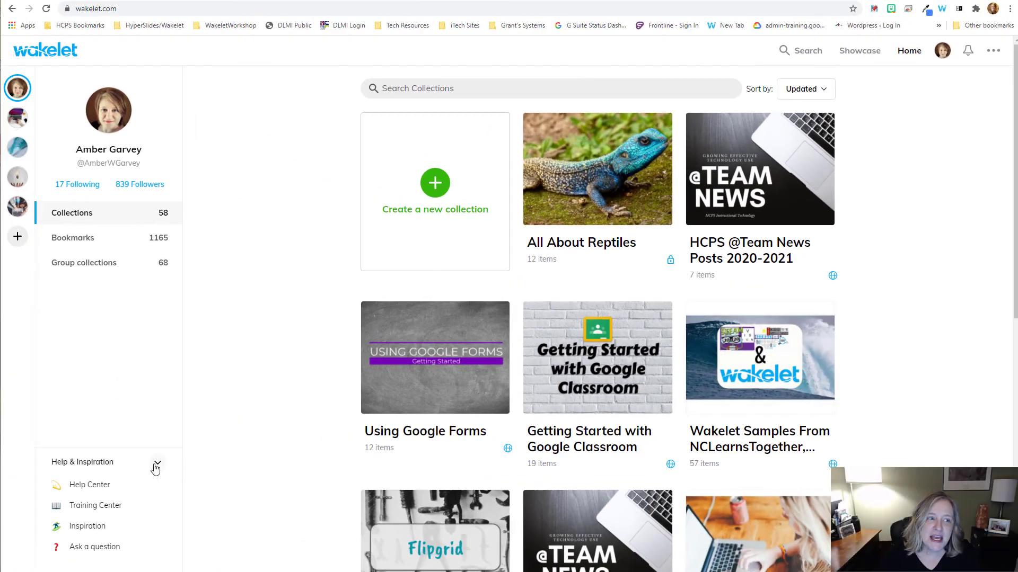
left_click(154, 465)
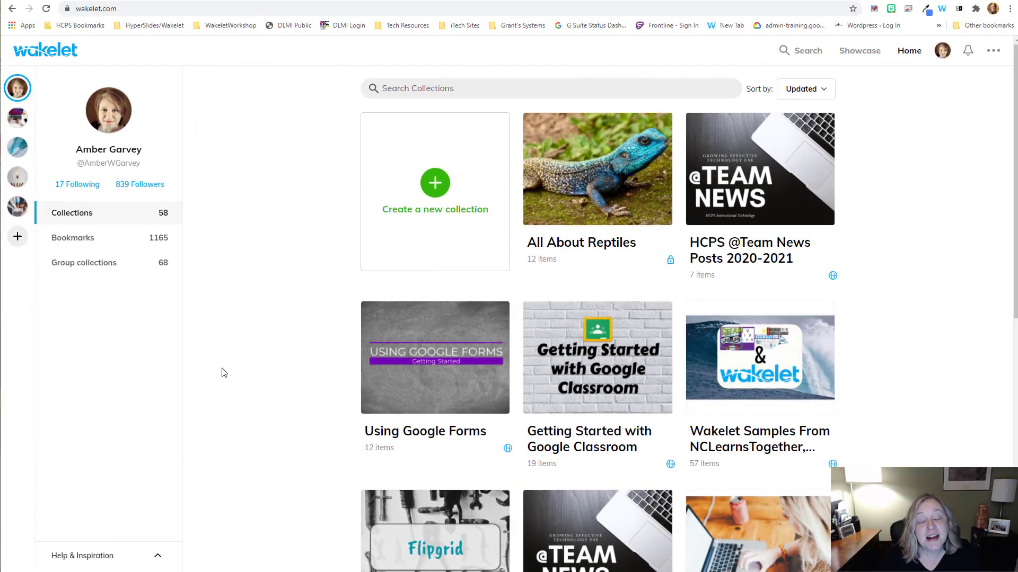